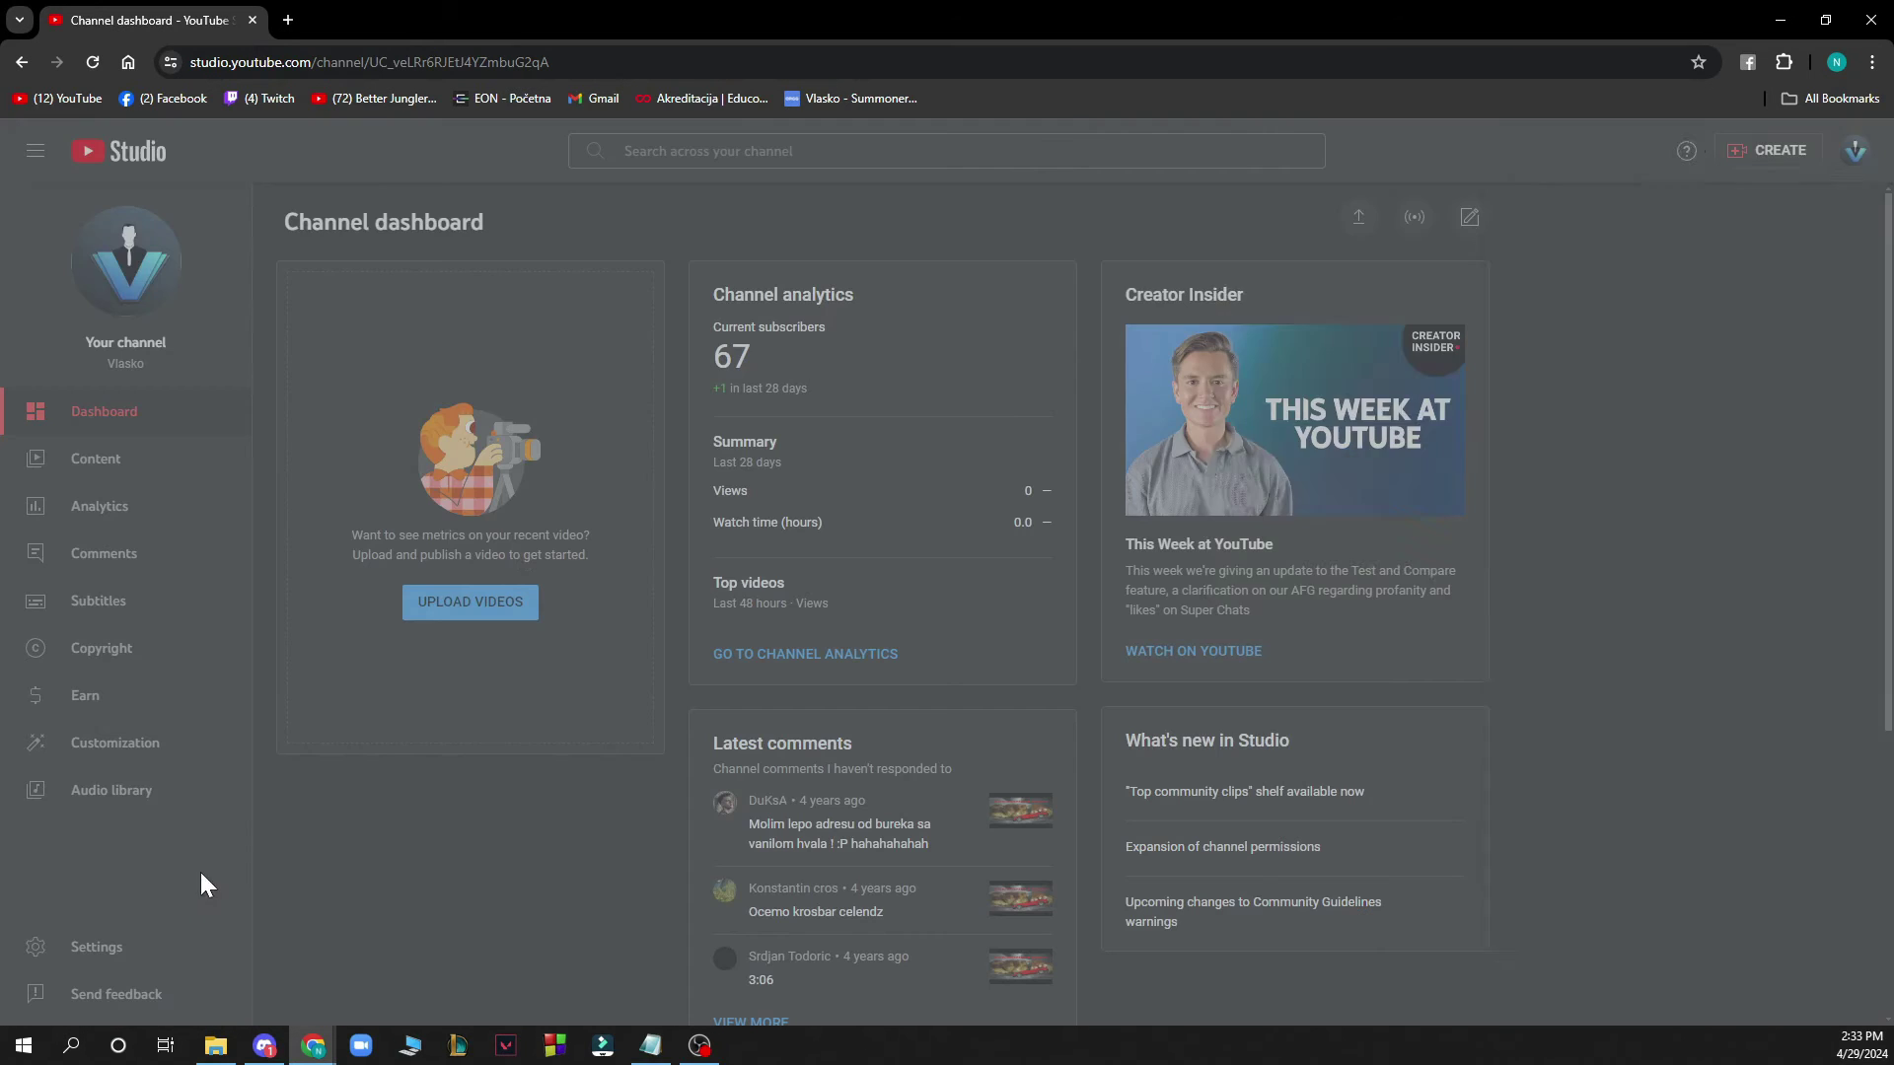
pyautogui.click(1855, 145)
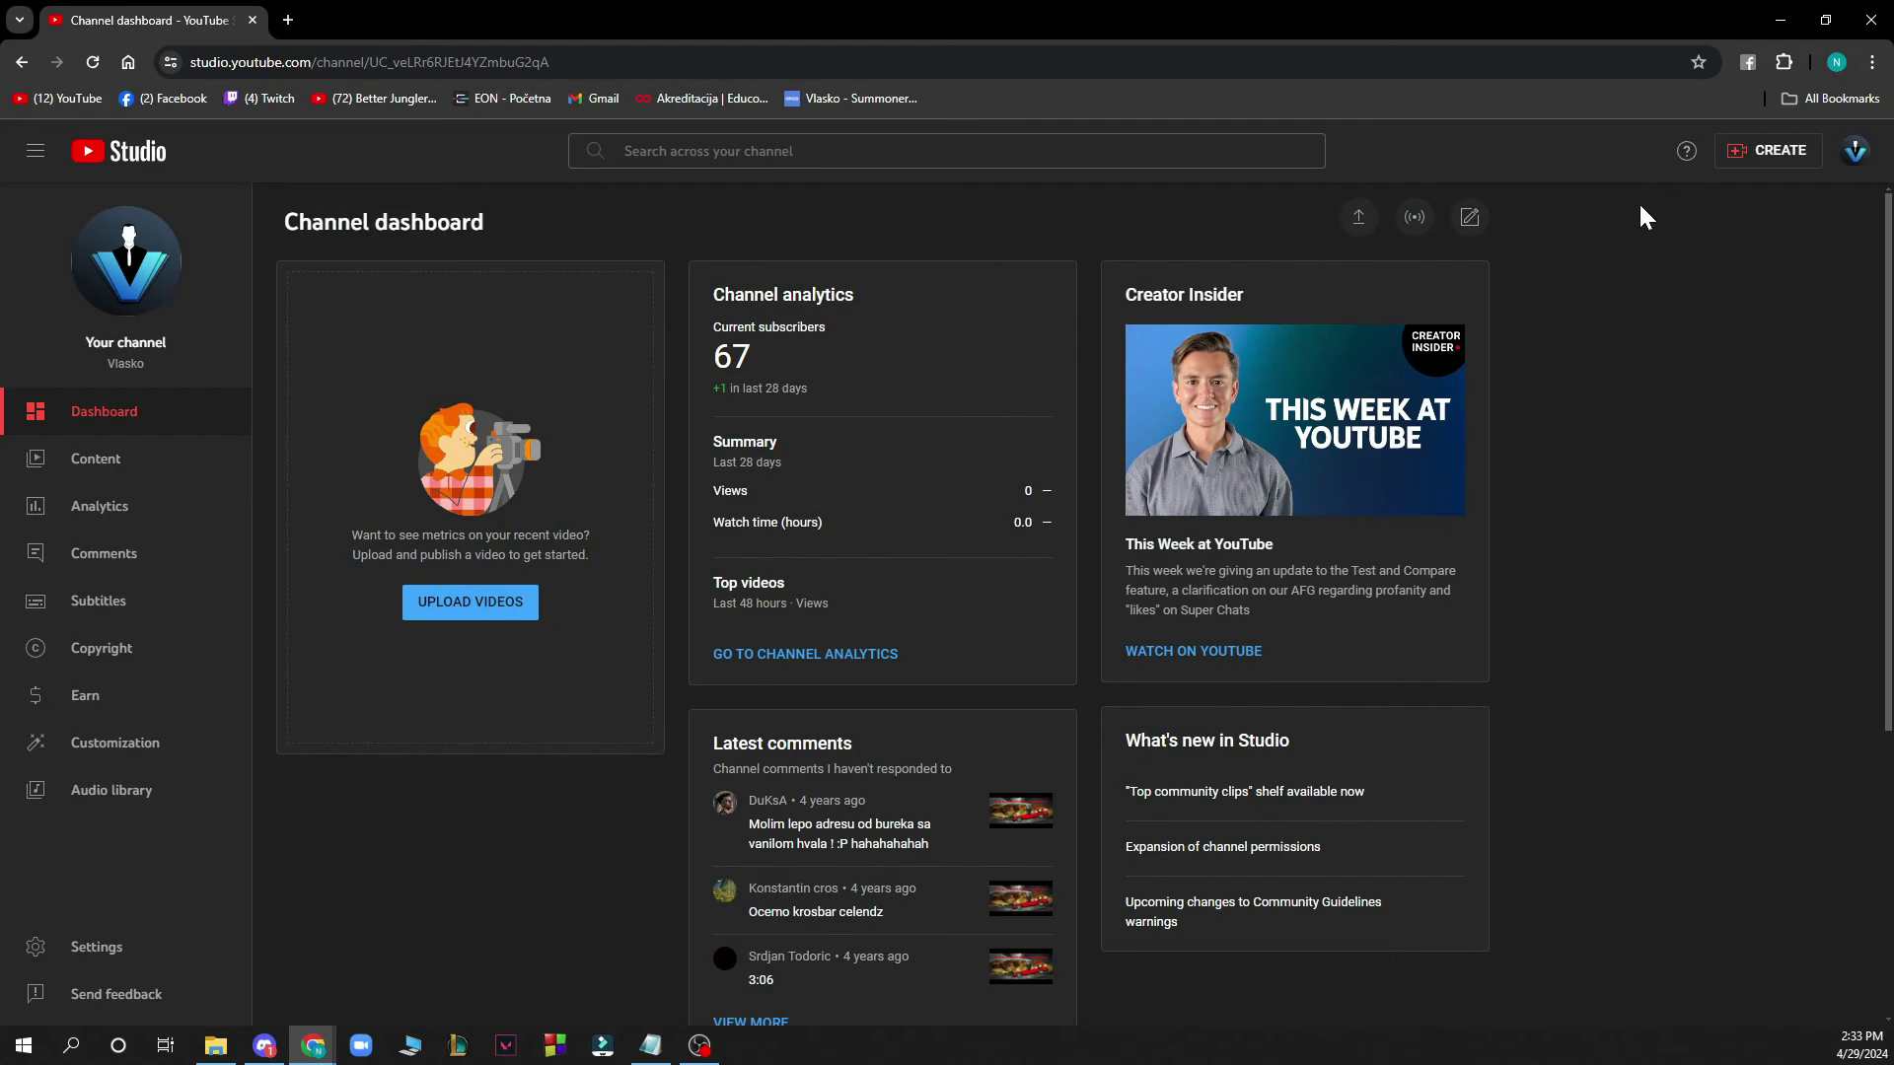
pyautogui.click(1856, 155)
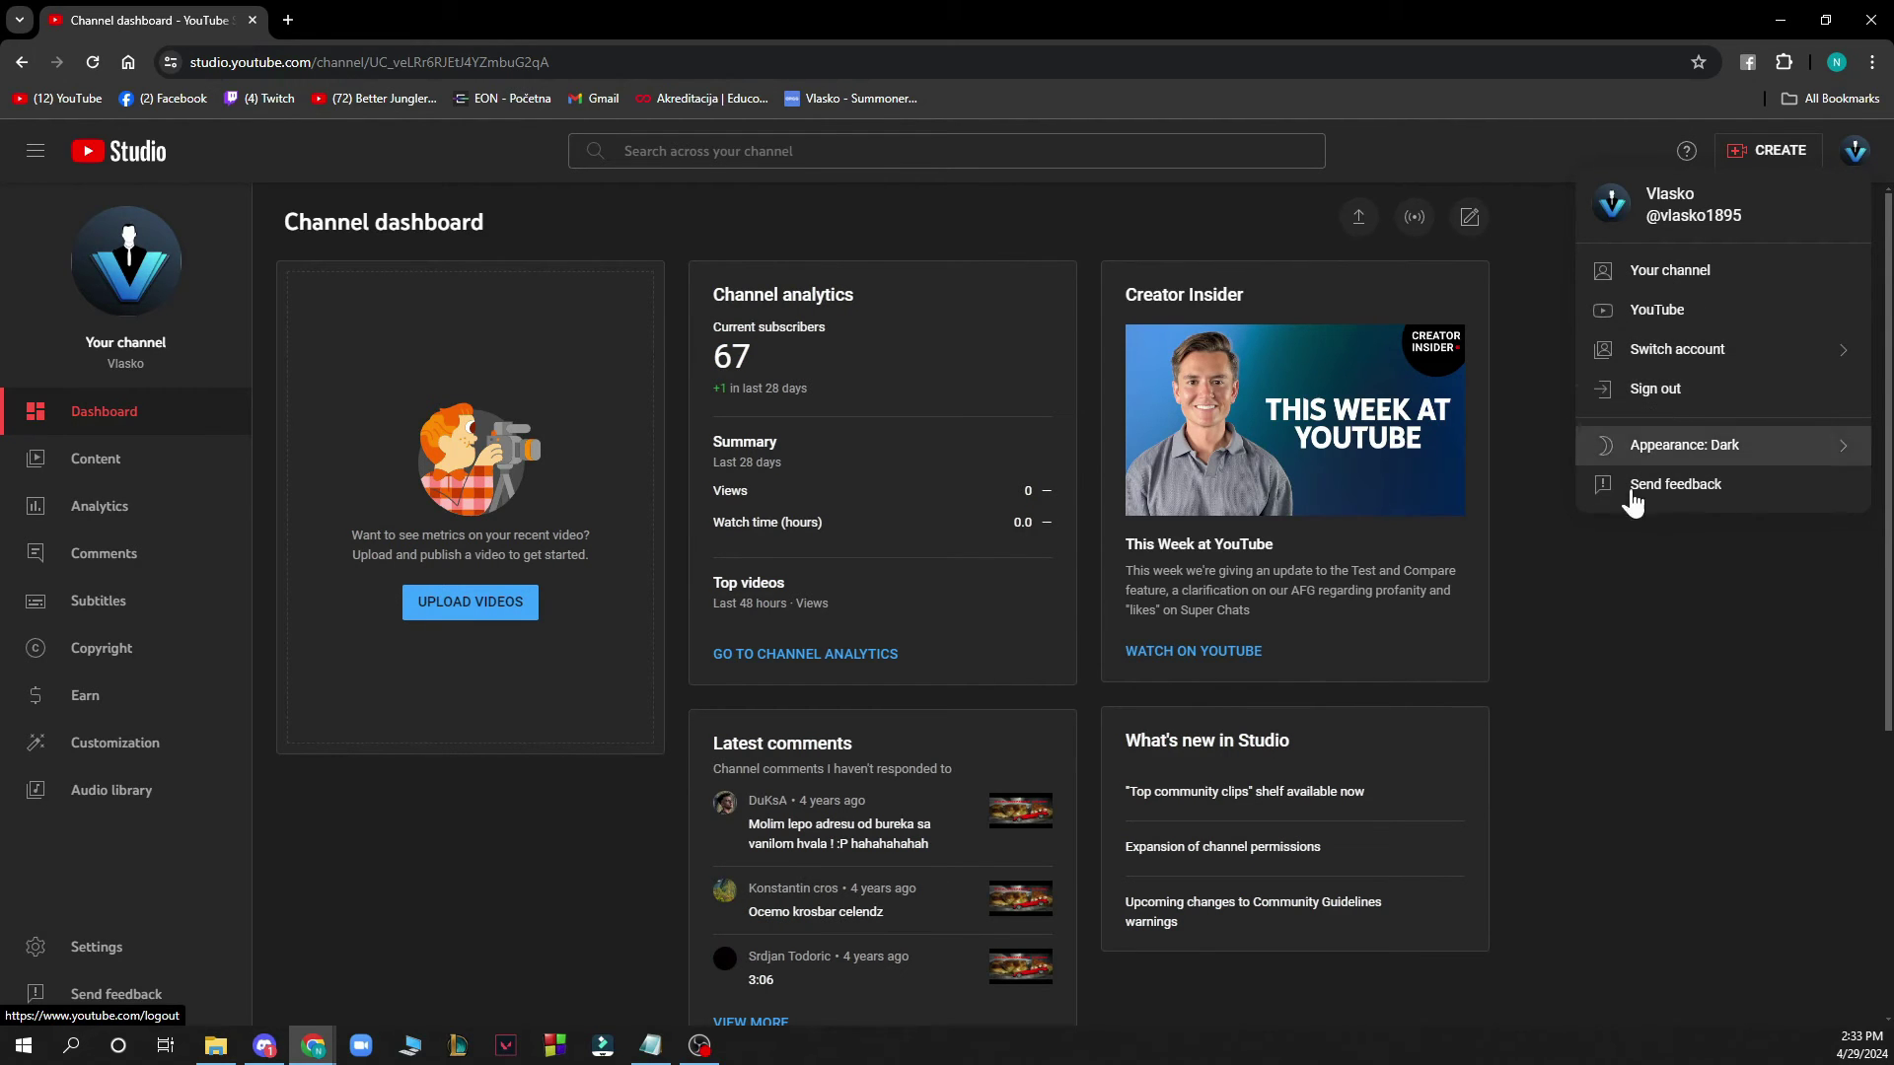
pyautogui.click(1632, 659)
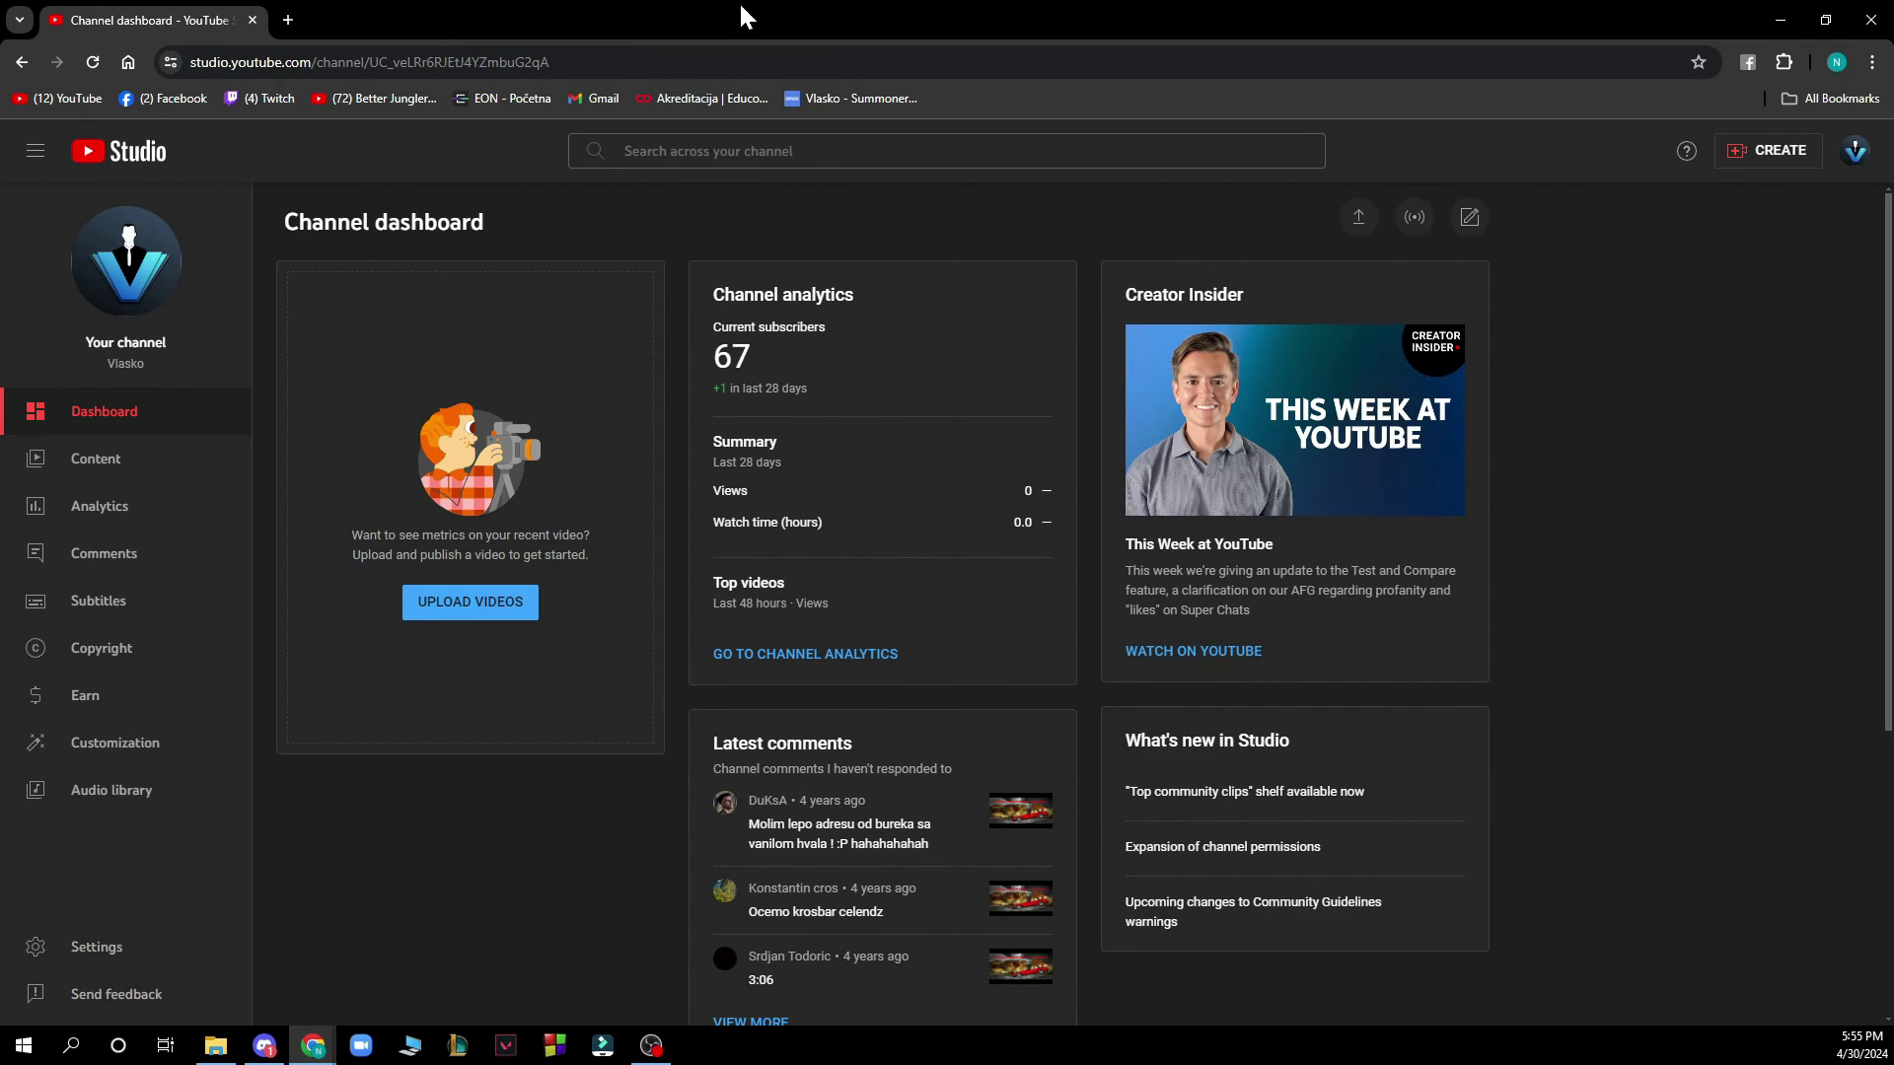
# Show the Channel basic info in Studio Settings, with country of residence and keywords fields.
pyautogui.click(97, 947)
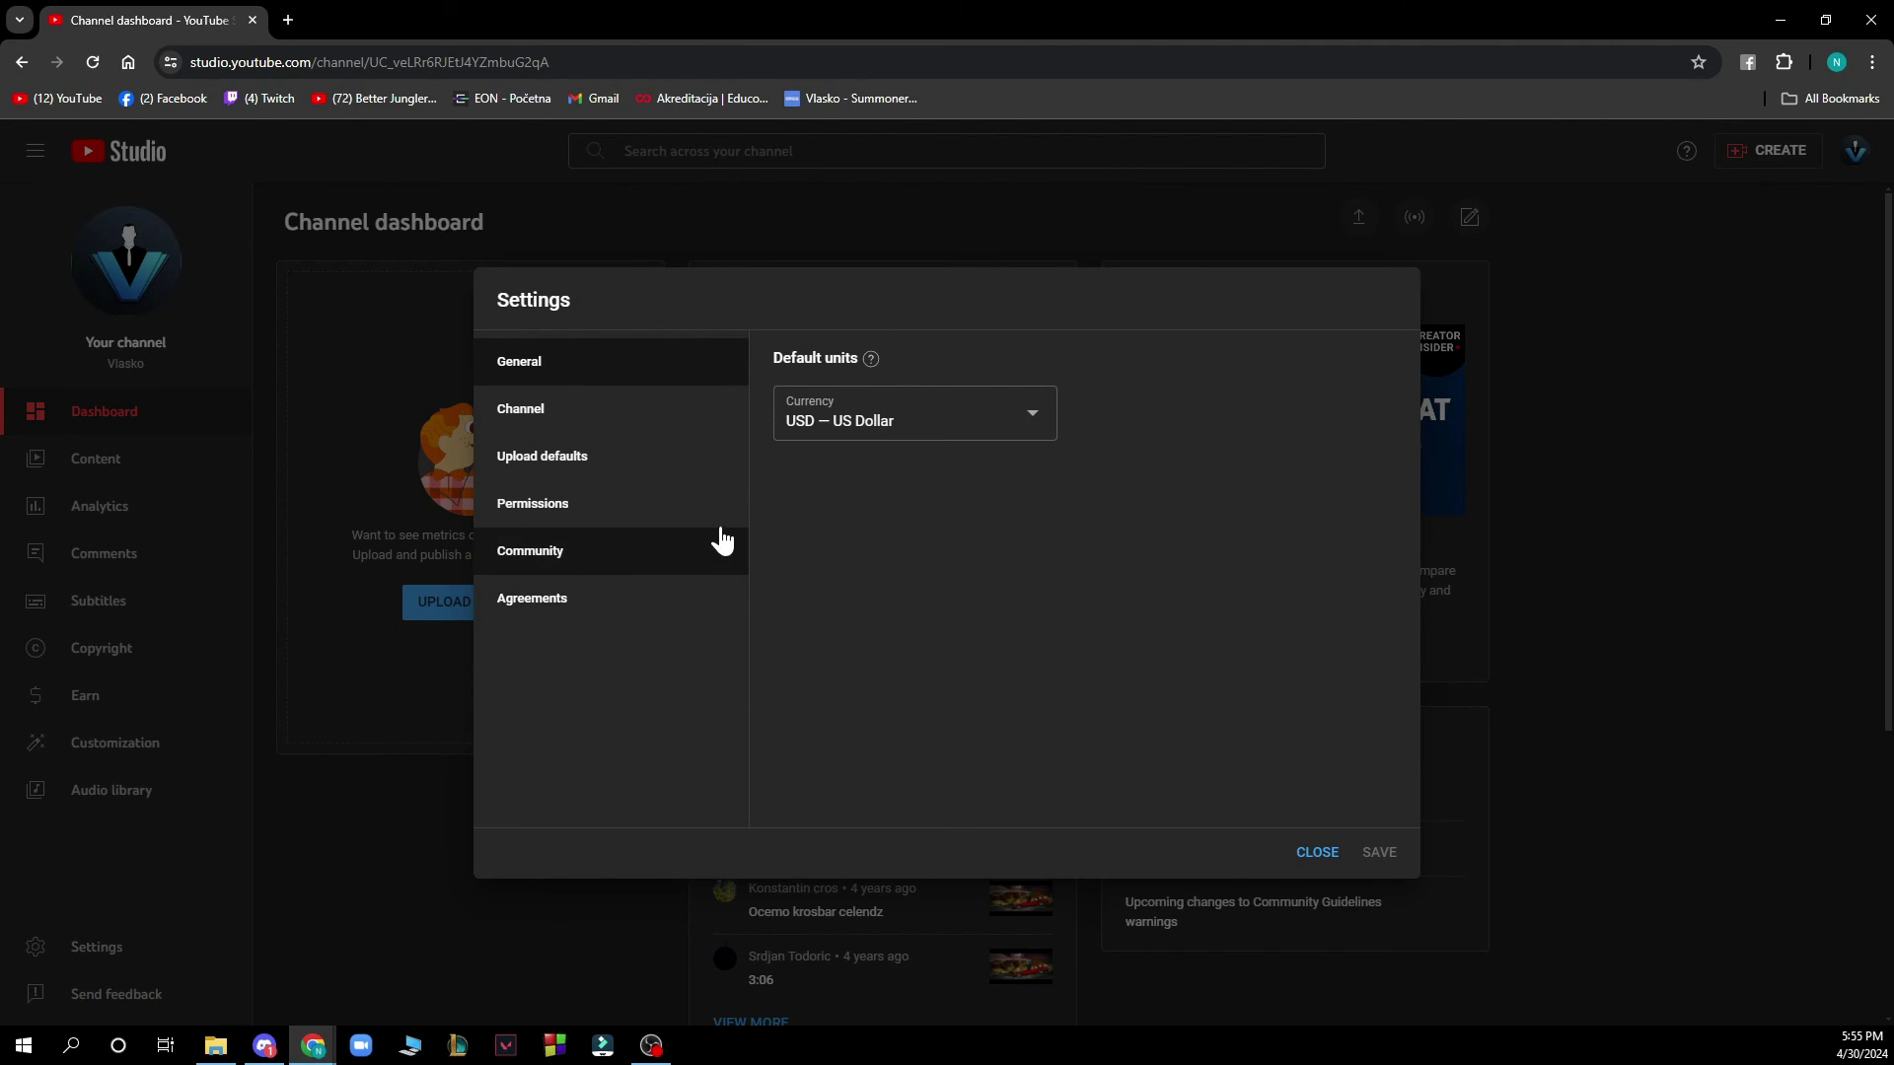
pyautogui.click(607, 421)
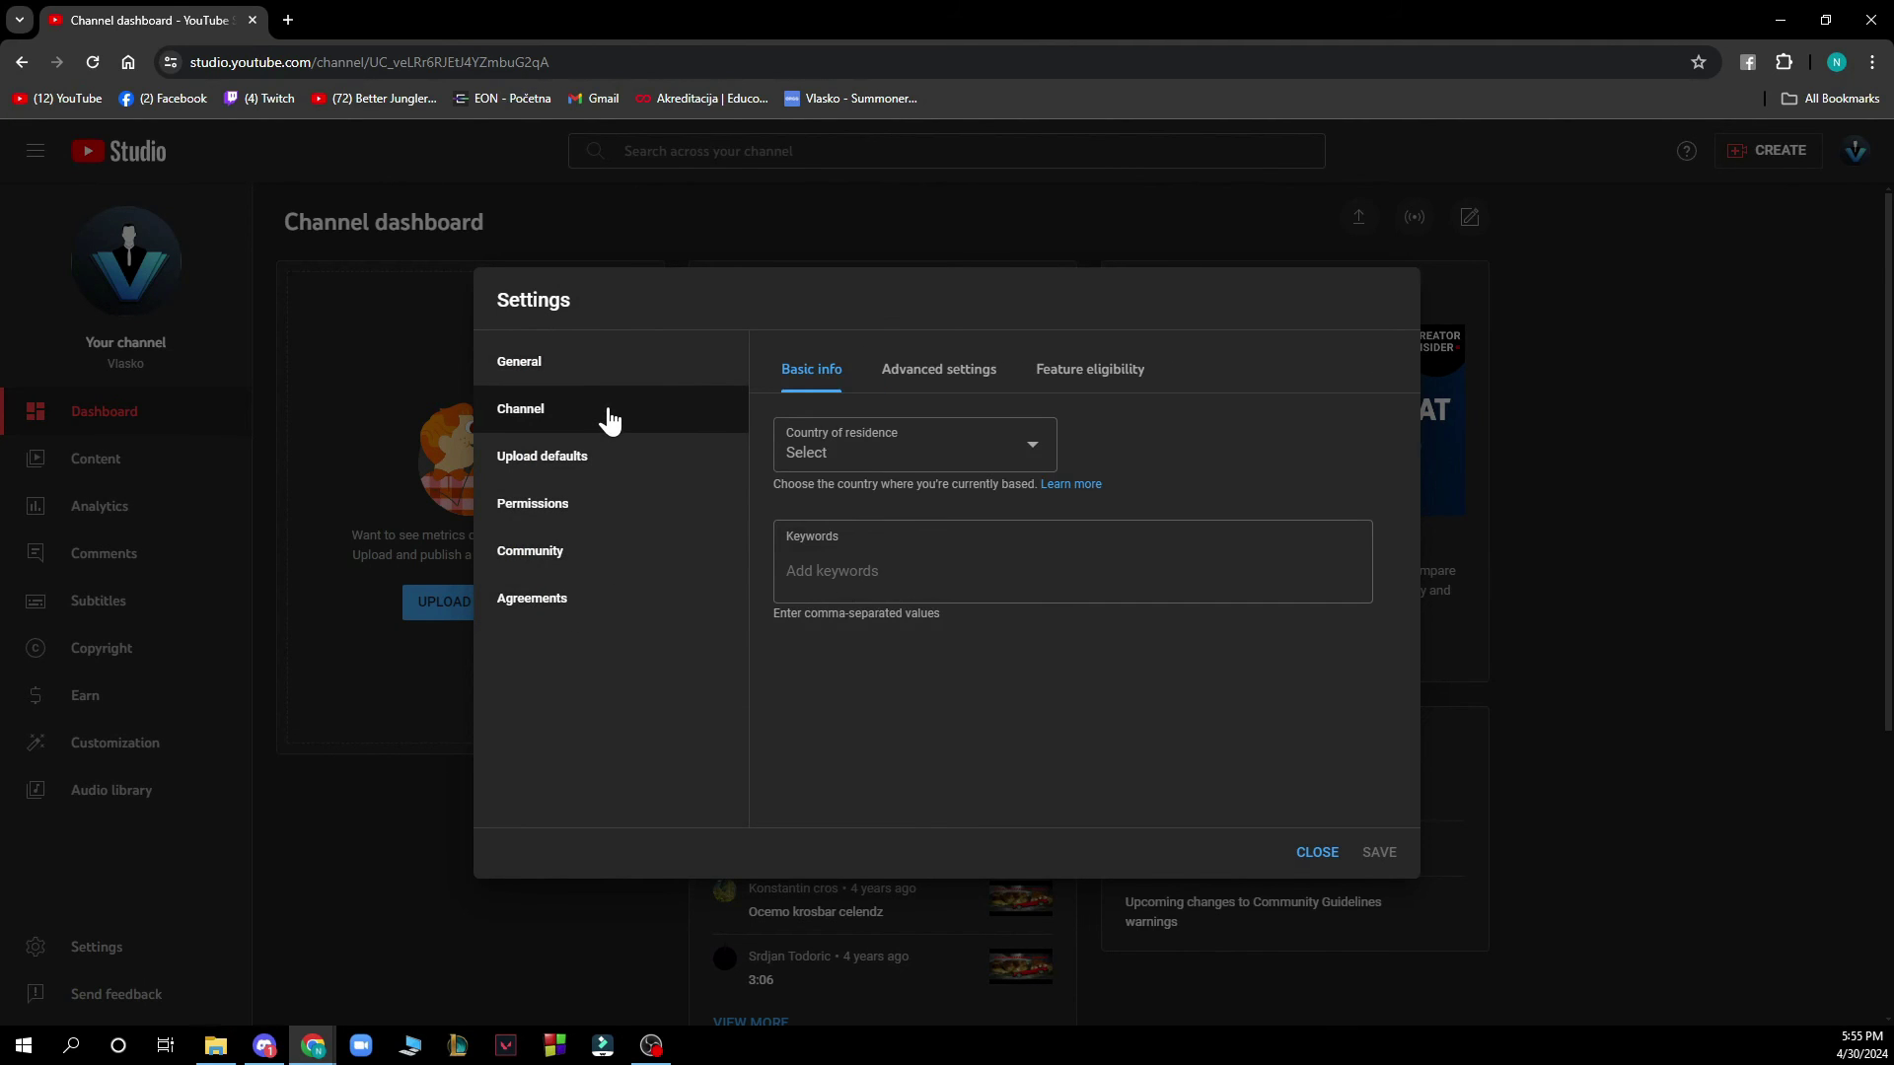